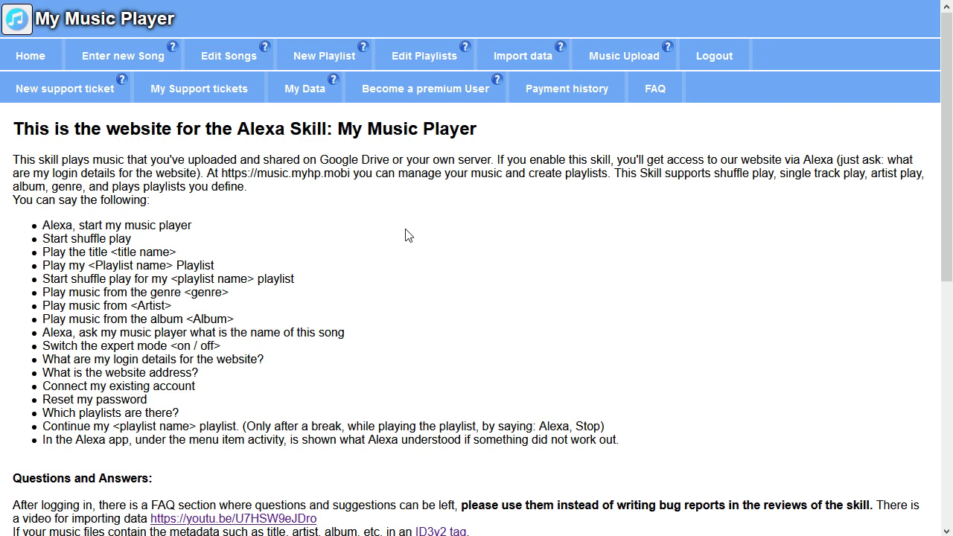
Create a new playlist named Chillout and store it.
{"action": "left_click", "coordinate": [317, 60]}
{"action": "left_click", "coordinate": [477, 145]}
{"action": "type", "text": "Ch"}
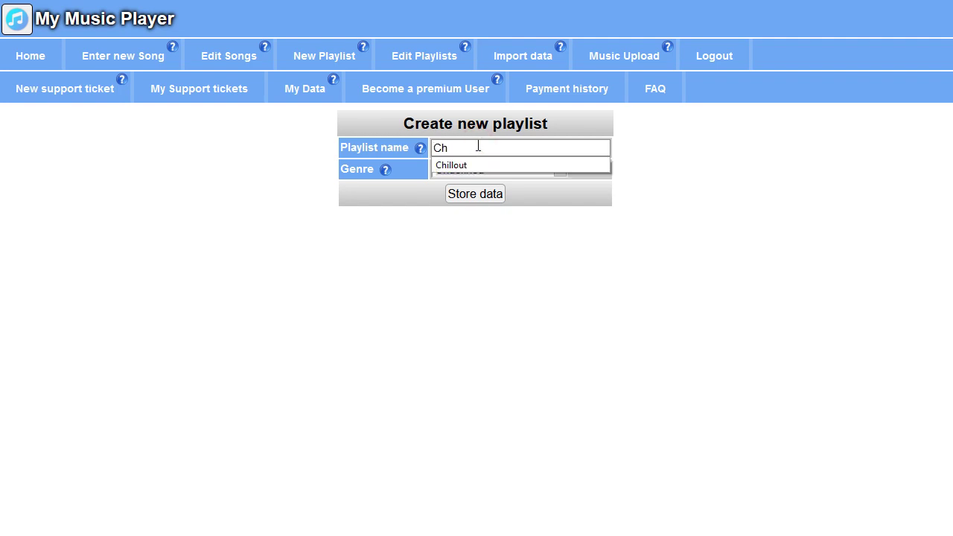
{"action": "left_click", "coordinate": [469, 163]}
{"action": "left_click", "coordinate": [474, 195]}
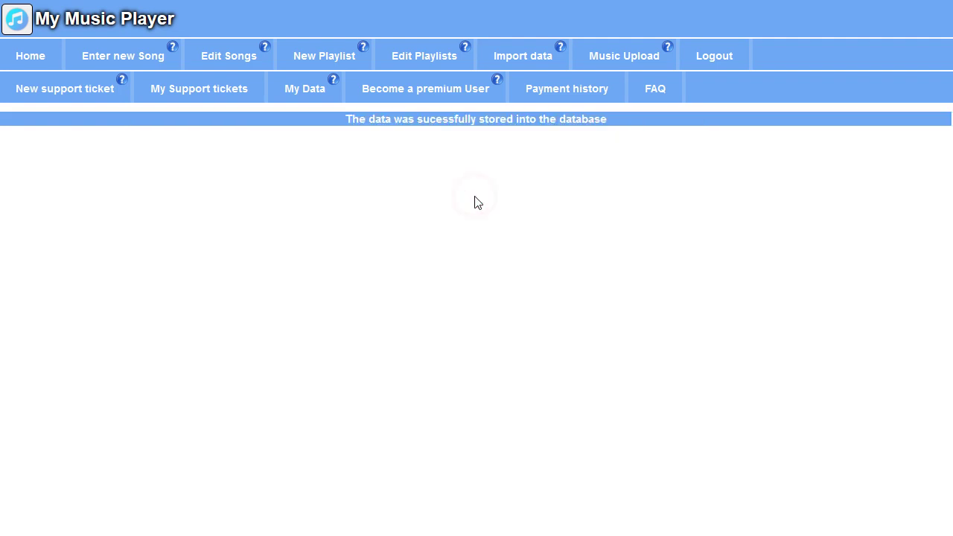
Start a new music upload container described as "Chillout - Quantenfluktuation.com" and assign it to the Chillout playlist.
{"action": "left_click", "coordinate": [614, 57]}
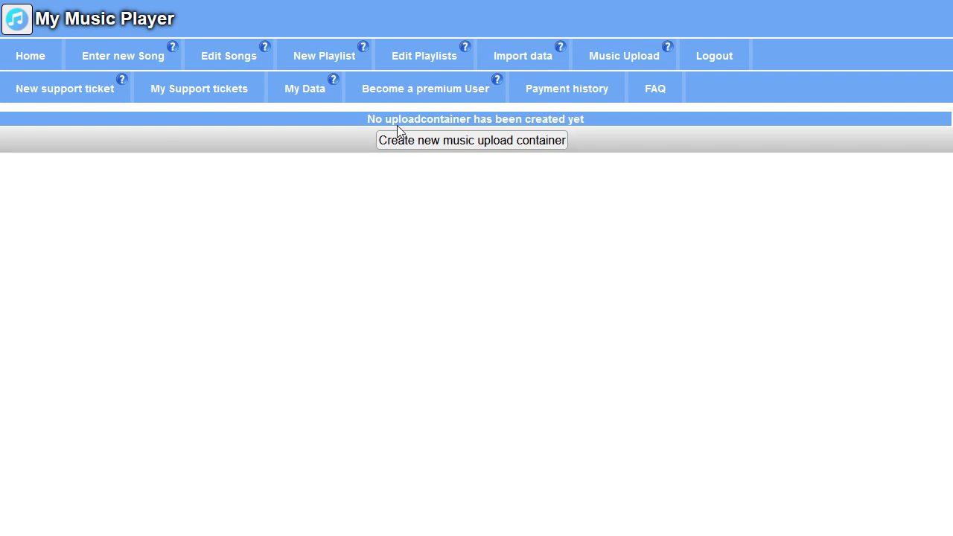
{"action": "left_click", "coordinate": [475, 140]}
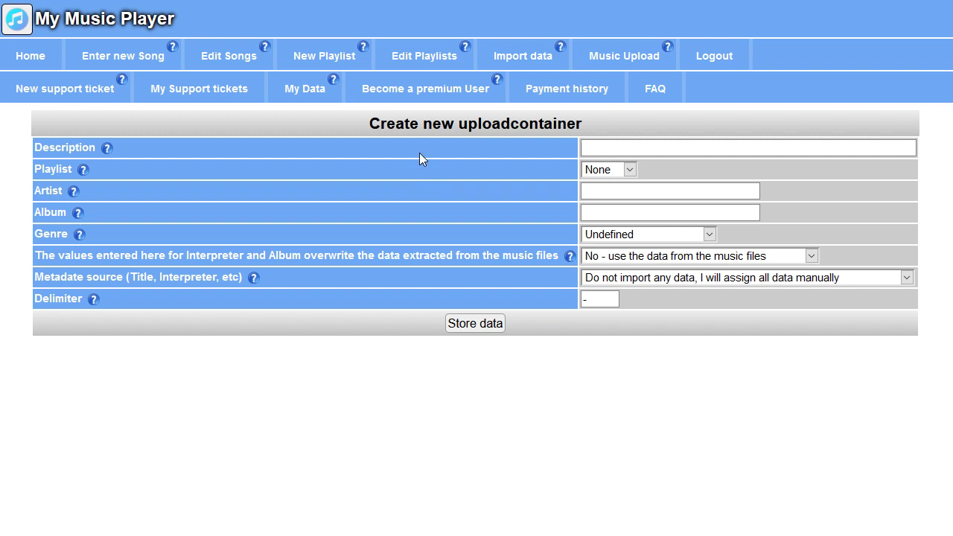
{"action": "left_click", "coordinate": [664, 148]}
{"action": "type", "text": "Chillou"}
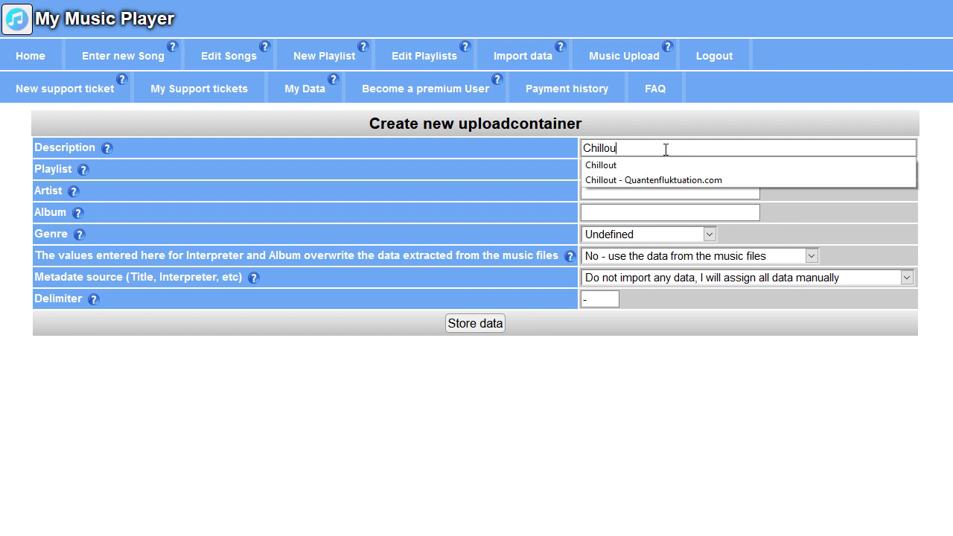
{"action": "type", "text": "t -"}
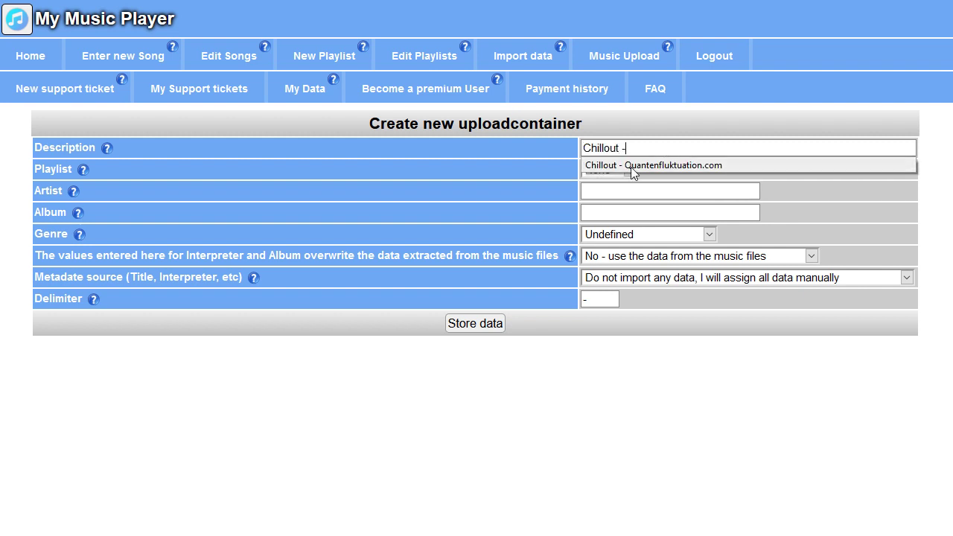
{"action": "left_click", "coordinate": [654, 166]}
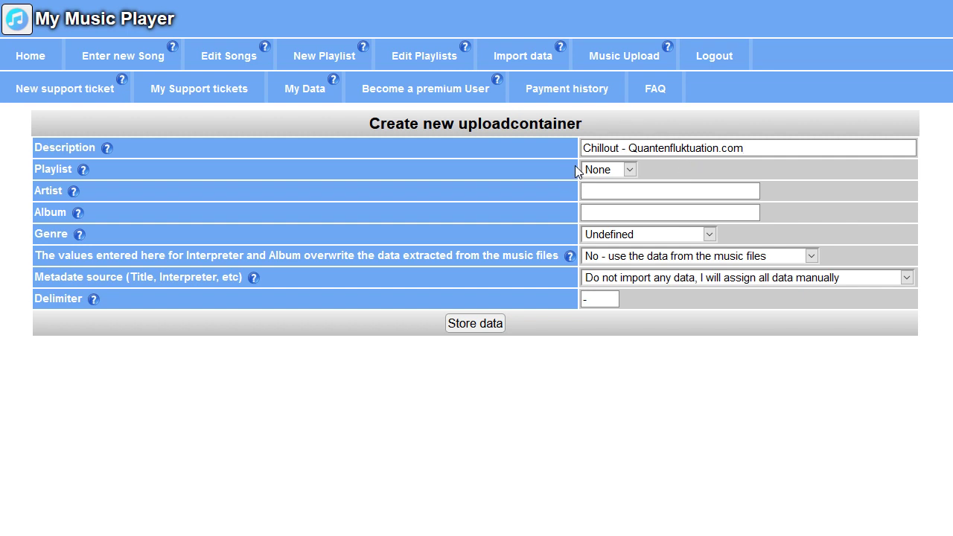
{"action": "left_click", "coordinate": [598, 168]}
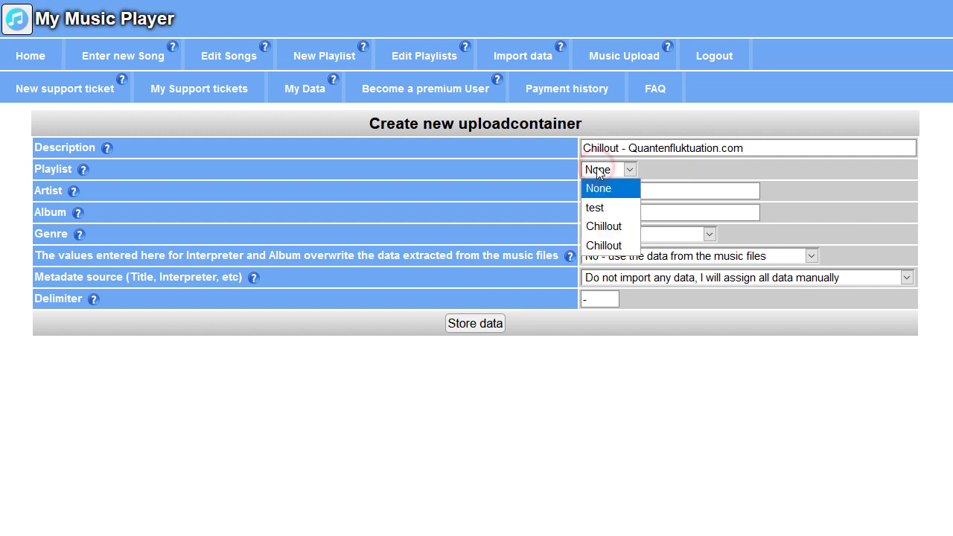
{"action": "left_click", "coordinate": [600, 223]}
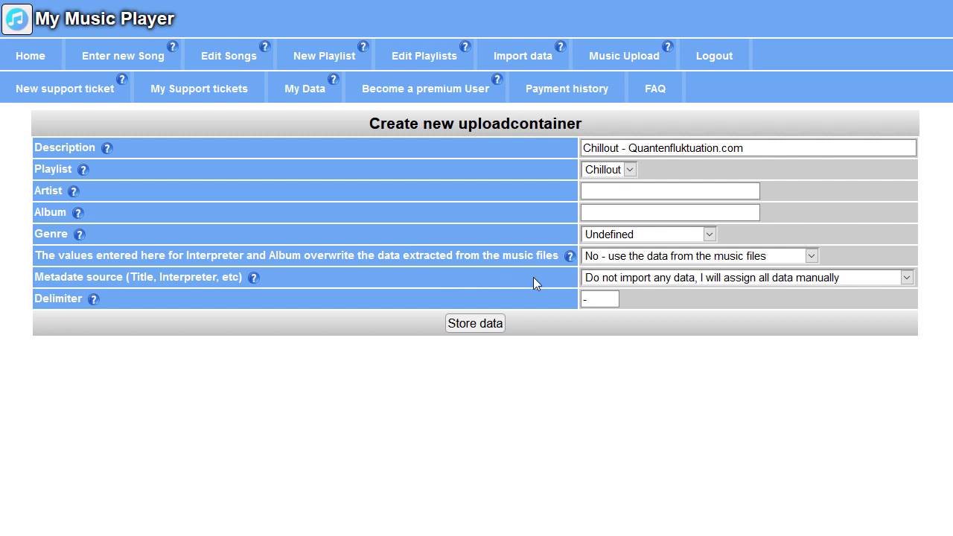
Set the container's metadata source to "Split the filename: Interpreter DELIMITER Title".
{"action": "left_click", "coordinate": [683, 281]}
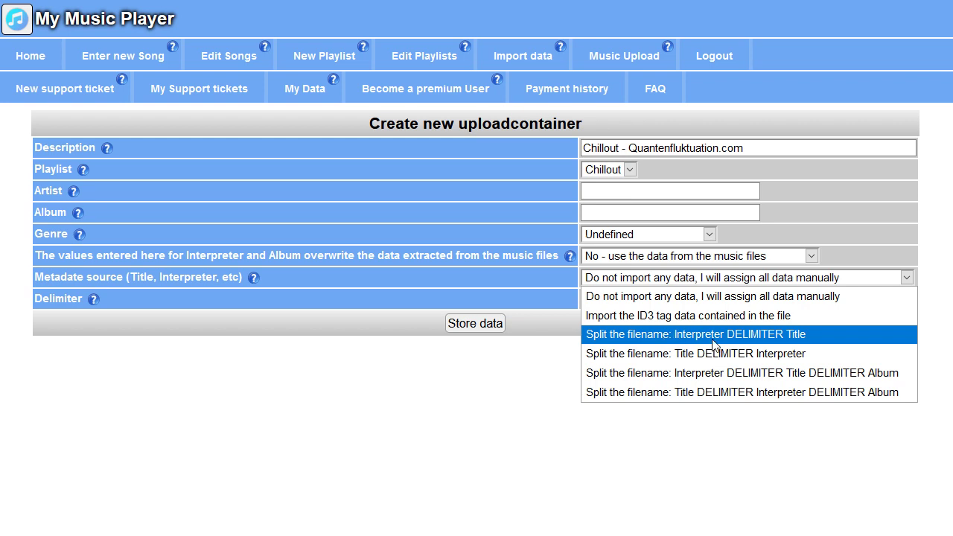
{"action": "left_click", "coordinate": [794, 335]}
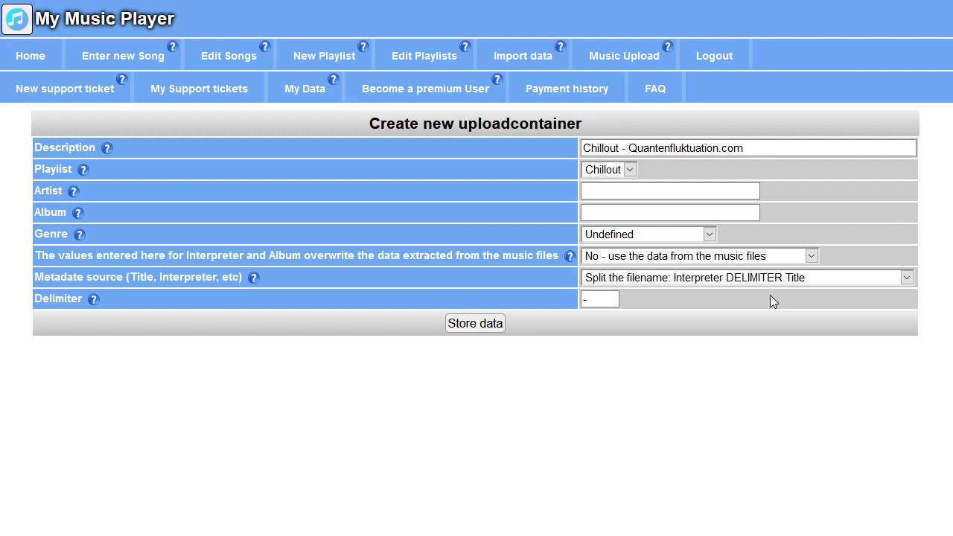
{"action": "left_click", "coordinate": [588, 300]}
Switch to File Explorer and compress all four MP3 files in the music\chillout folder into one ZIP archive.
{"action": "key", "text": "alt+Tab"}
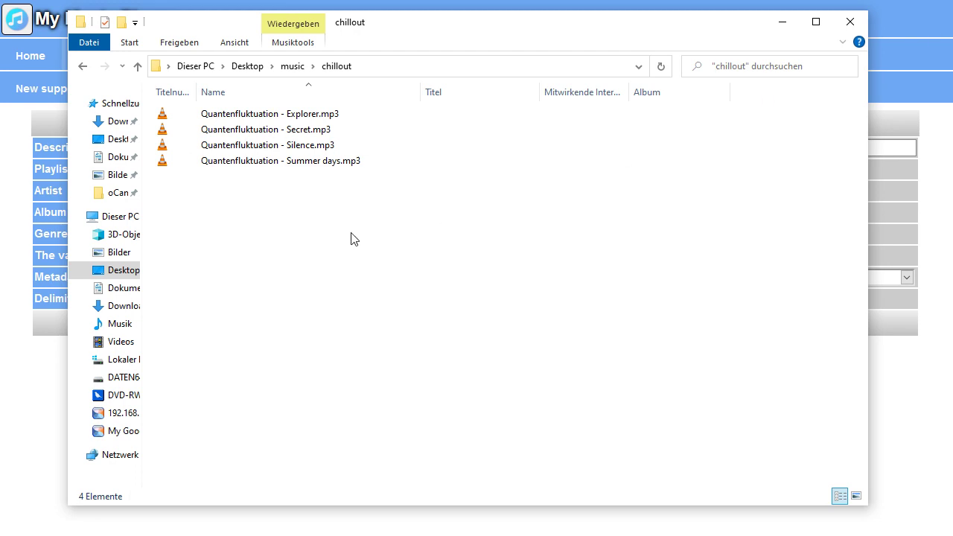
{"action": "left_click", "coordinate": [292, 66]}
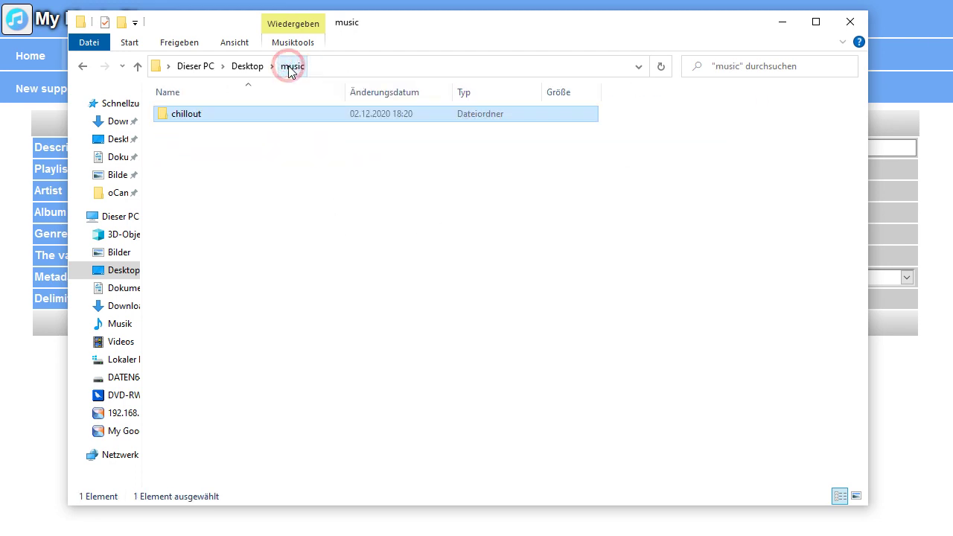
{"action": "double_click", "coordinate": [197, 116]}
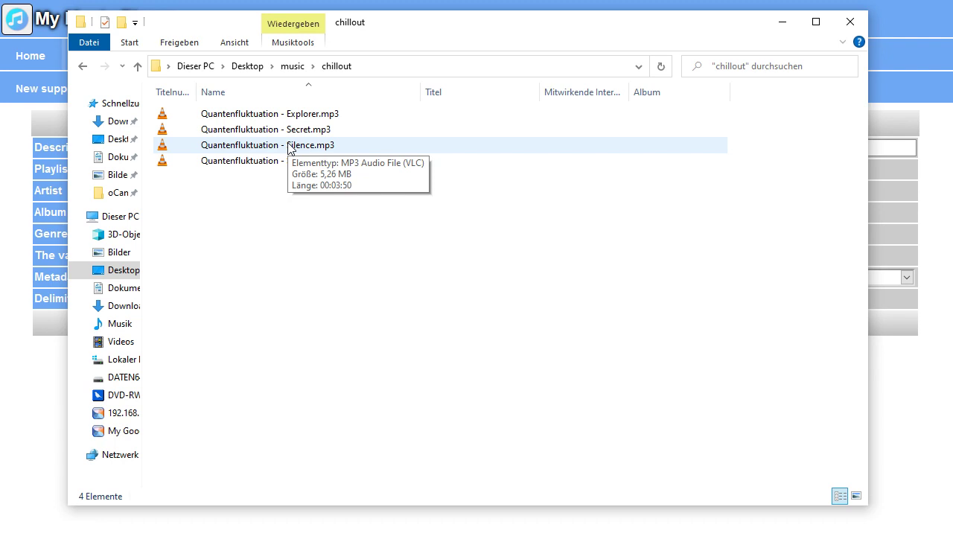
{"action": "key", "text": "ctrl+a"}
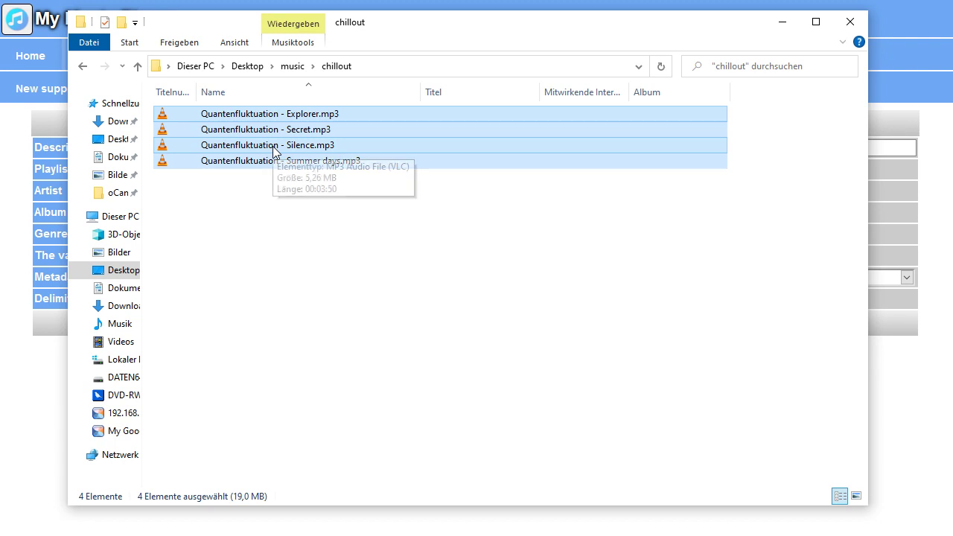
{"action": "right_click", "coordinate": [274, 148]}
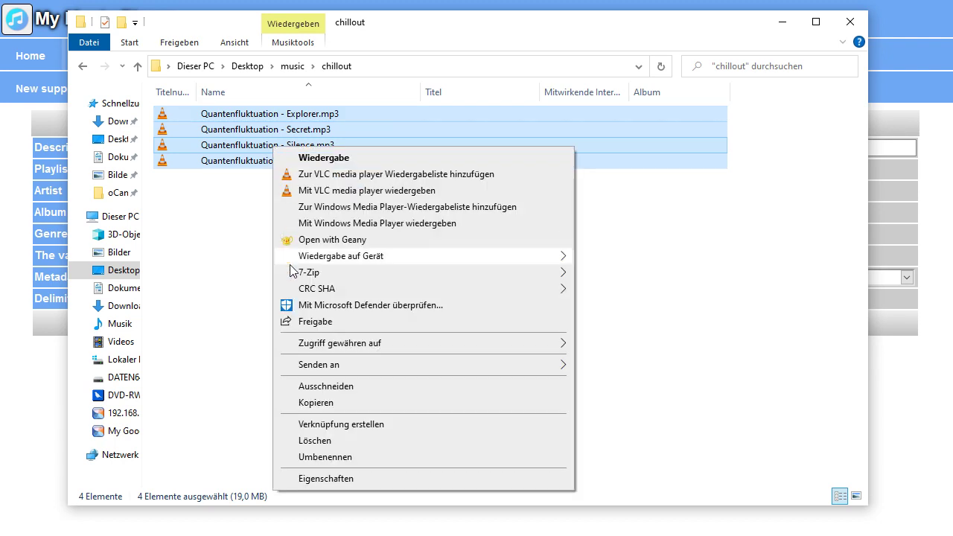
{"action": "mouse_move", "coordinate": [326, 367]}
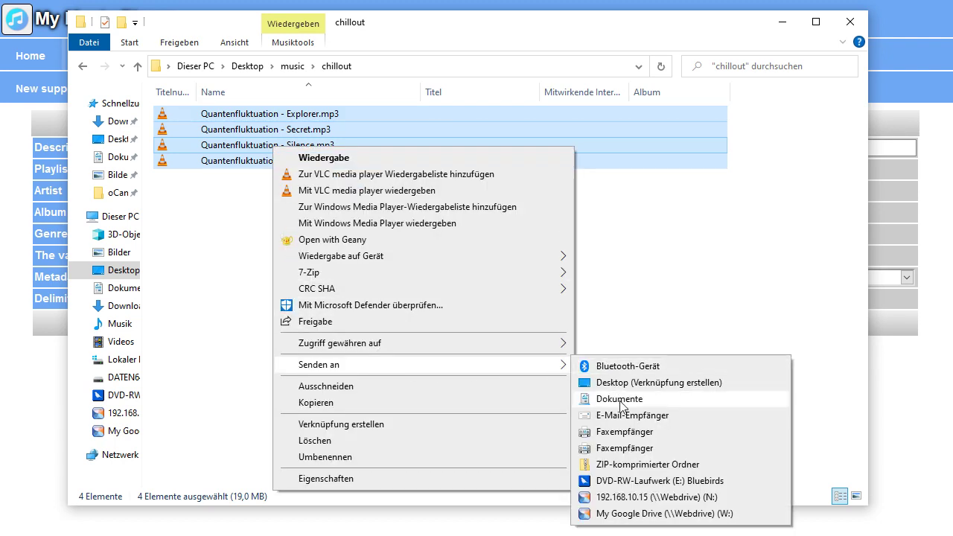
{"action": "left_click", "coordinate": [631, 465]}
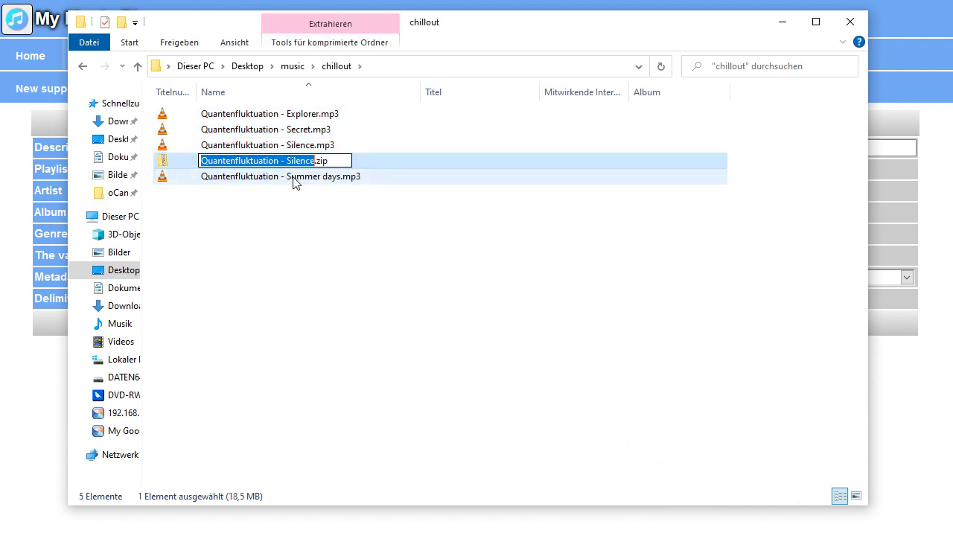
Name the new ZIP archive Chillout.zip.
{"action": "key", "text": "BackSpace"}
{"action": "type", "text": "Chillou"}
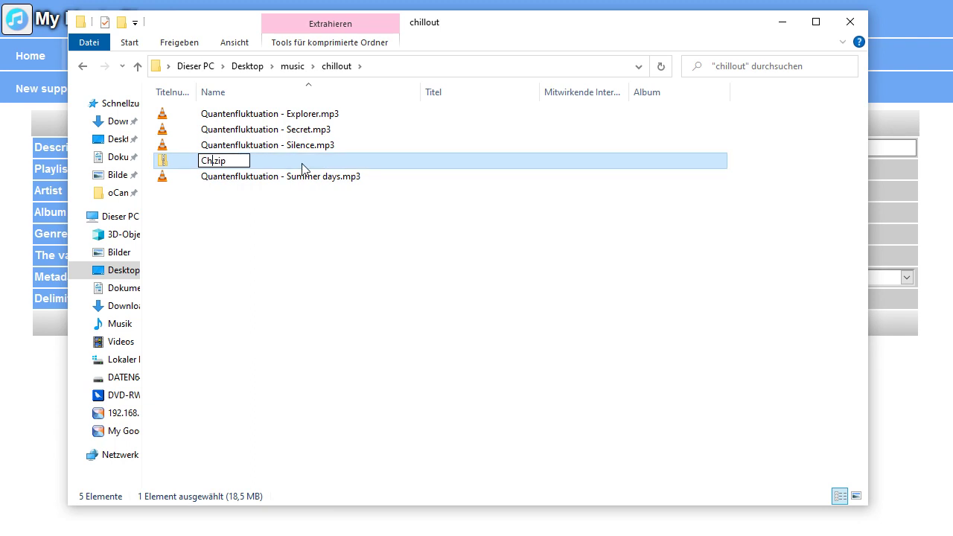
{"action": "type", "text": "t"}
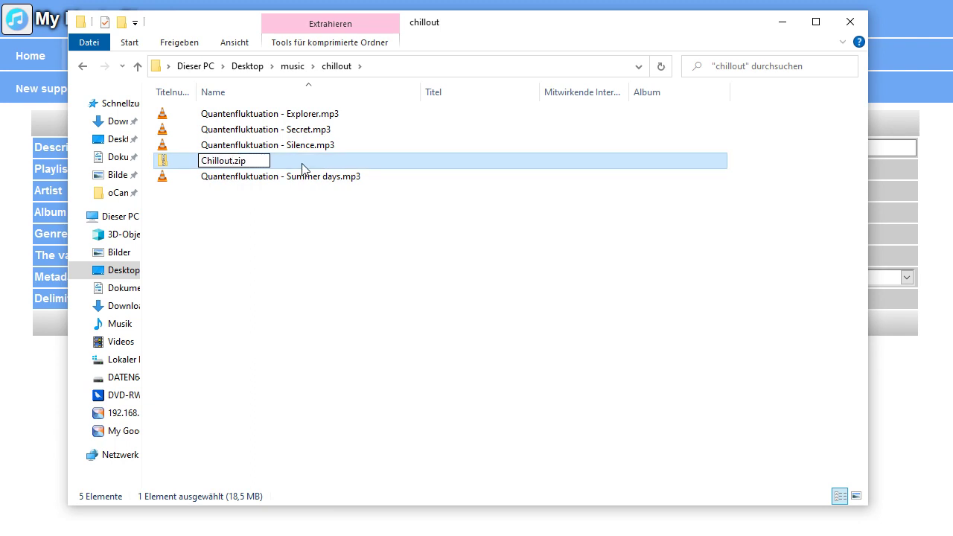
{"action": "key", "text": "Return"}
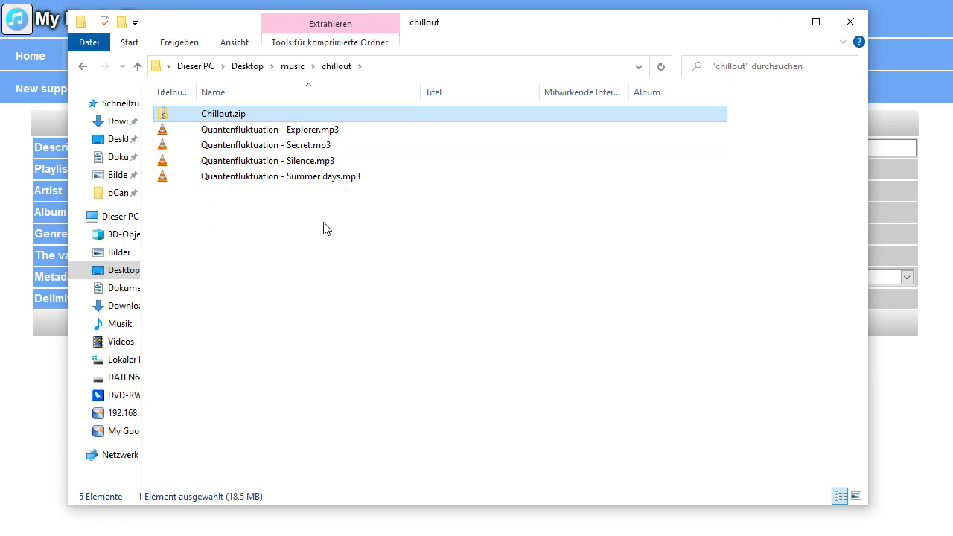
Switch back to the My Music Player website, store the upload container and check its processing status in the container list.
{"action": "left_click", "coordinate": [876, 67]}
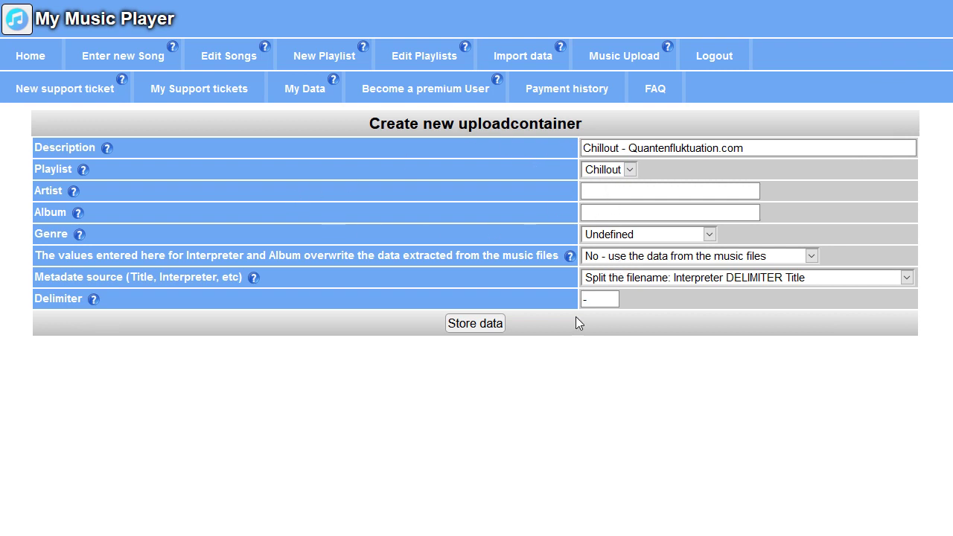
{"action": "left_click", "coordinate": [481, 323]}
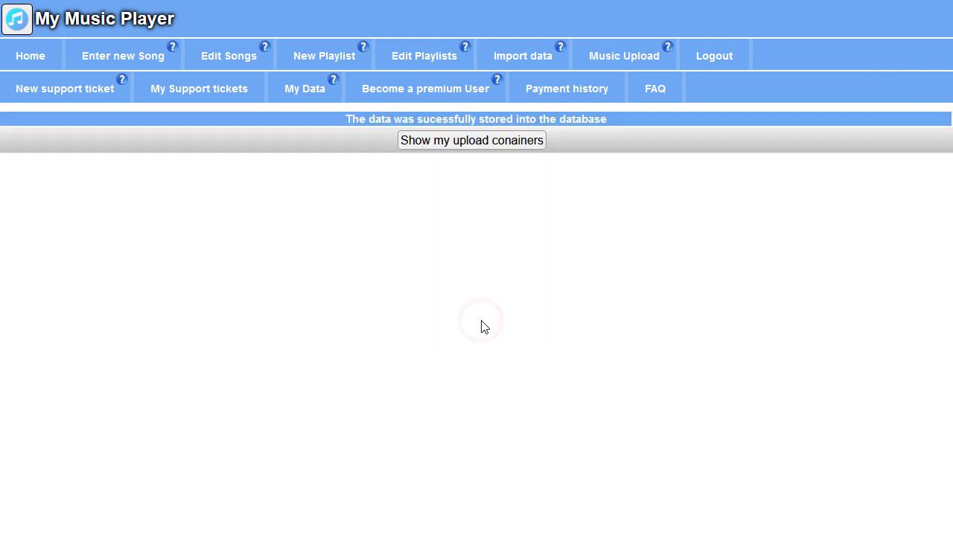
{"action": "left_click", "coordinate": [451, 144]}
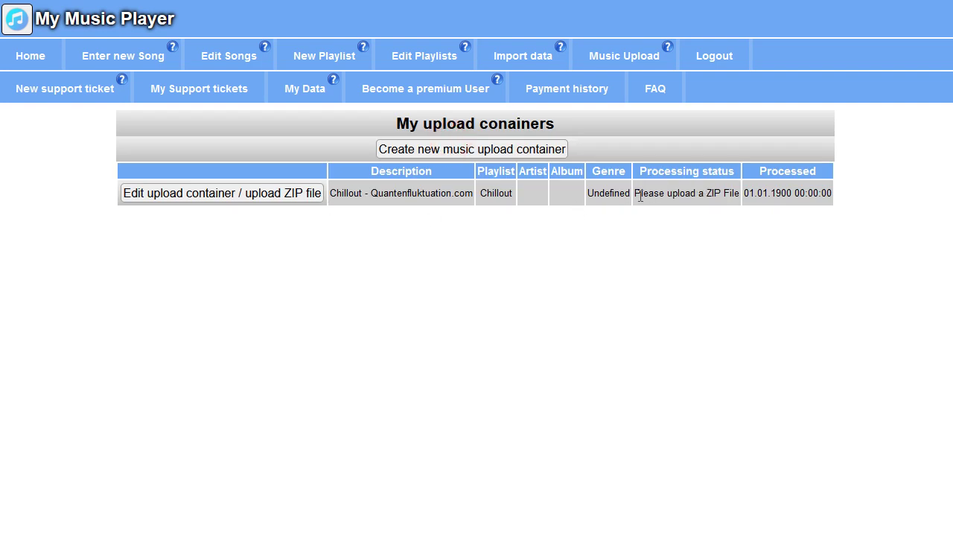
{"action": "left_click_drag", "start_coordinate": [633, 193], "coordinate": [732, 207]}
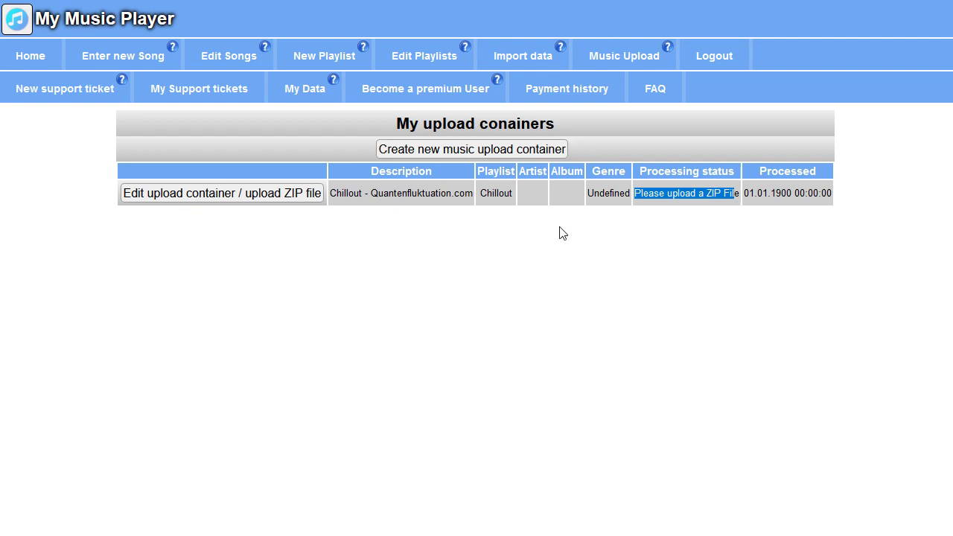
Upload Chillout.zip into the "Chillout - Quantenfluktuation.com" container and store the file to the database.
{"action": "left_click", "coordinate": [283, 199]}
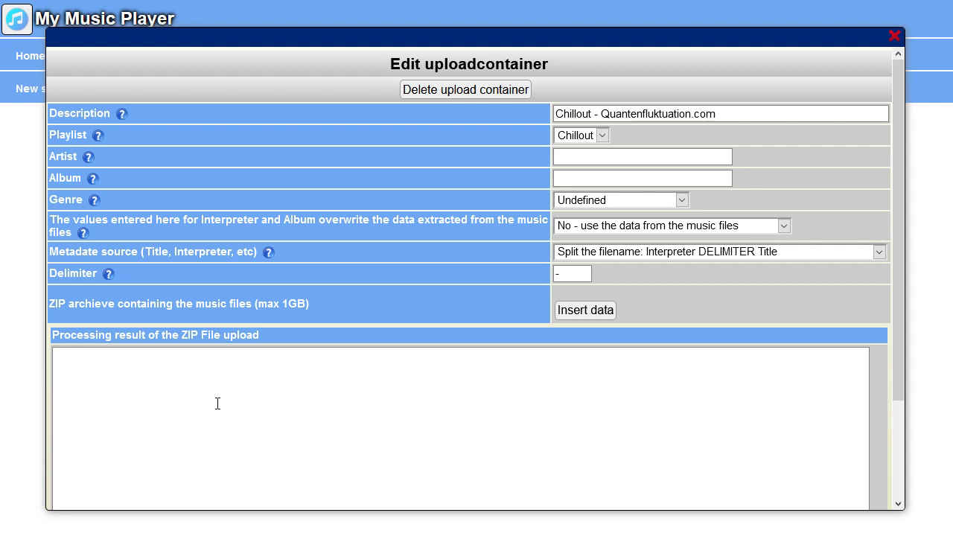
{"action": "left_click", "coordinate": [591, 309]}
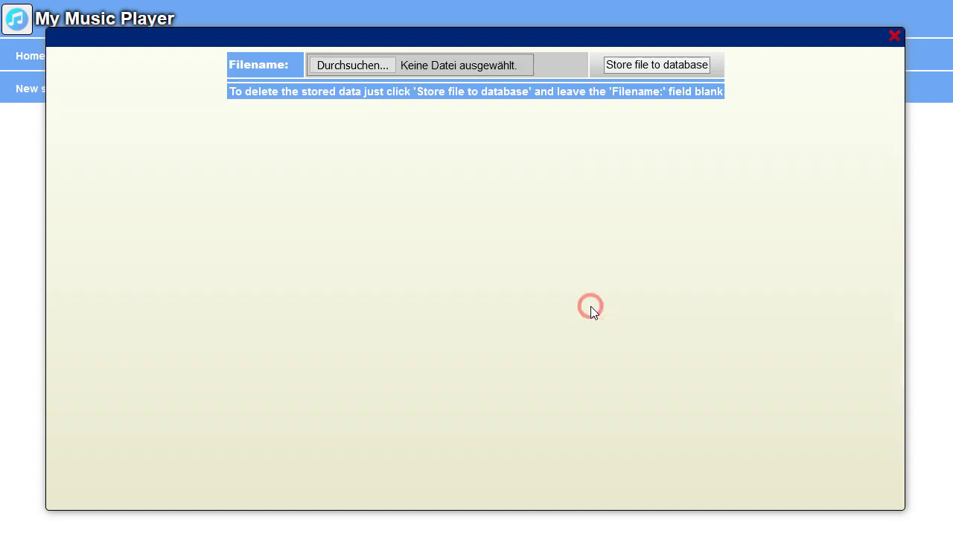
{"action": "left_click", "coordinate": [346, 63]}
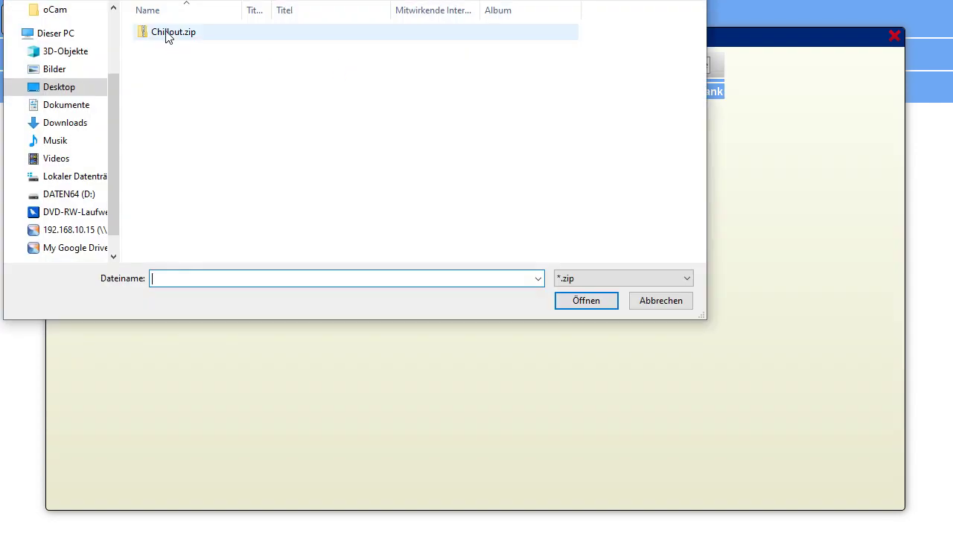
{"action": "double_click", "coordinate": [167, 37]}
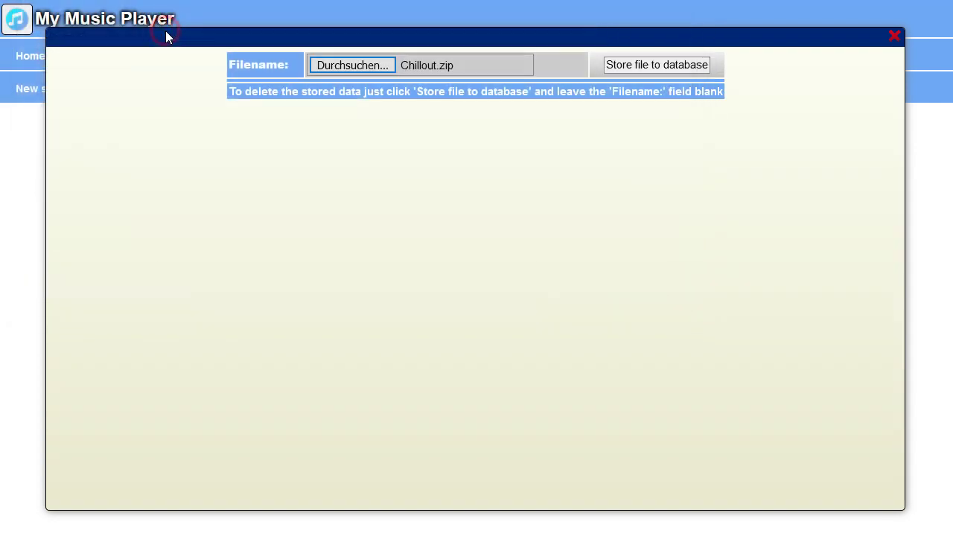
{"action": "left_click", "coordinate": [634, 65]}
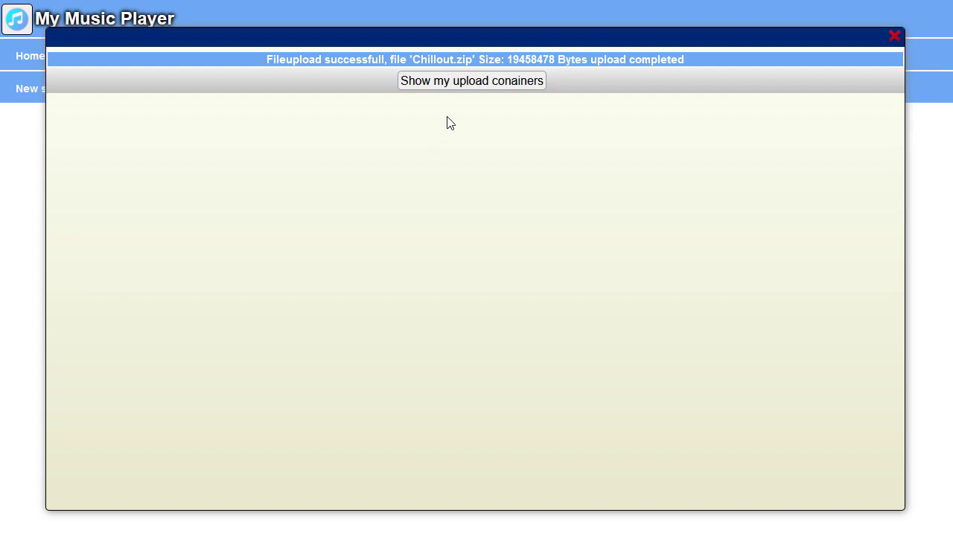
Refresh the upload container list and review the ZIP file's processing result in the Chillout container.
{"action": "left_click", "coordinate": [468, 81]}
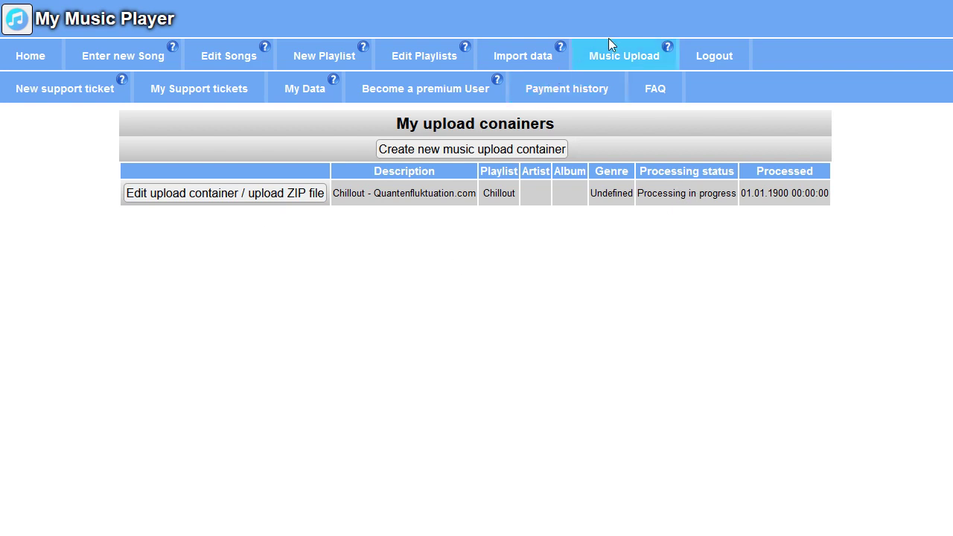
{"action": "left_click", "coordinate": [622, 63]}
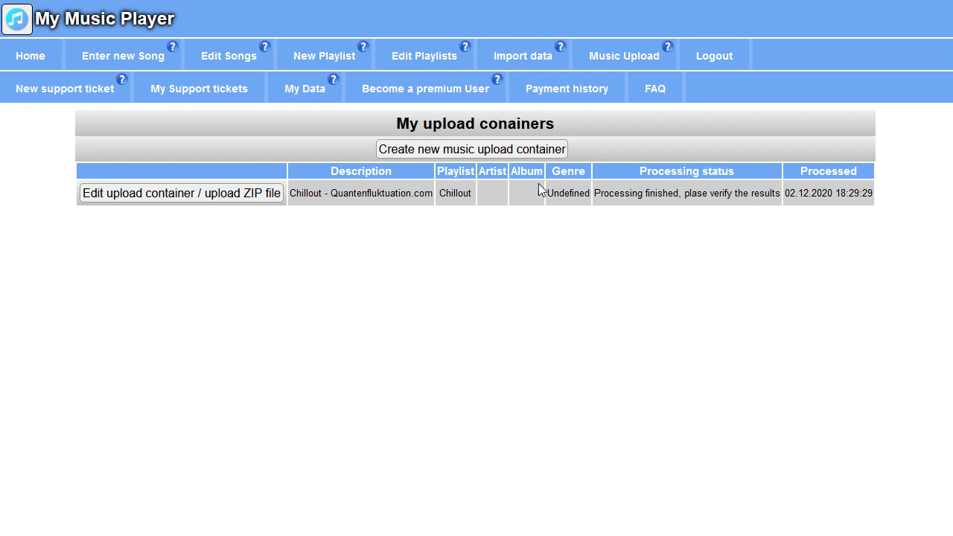
{"action": "left_click", "coordinate": [237, 194]}
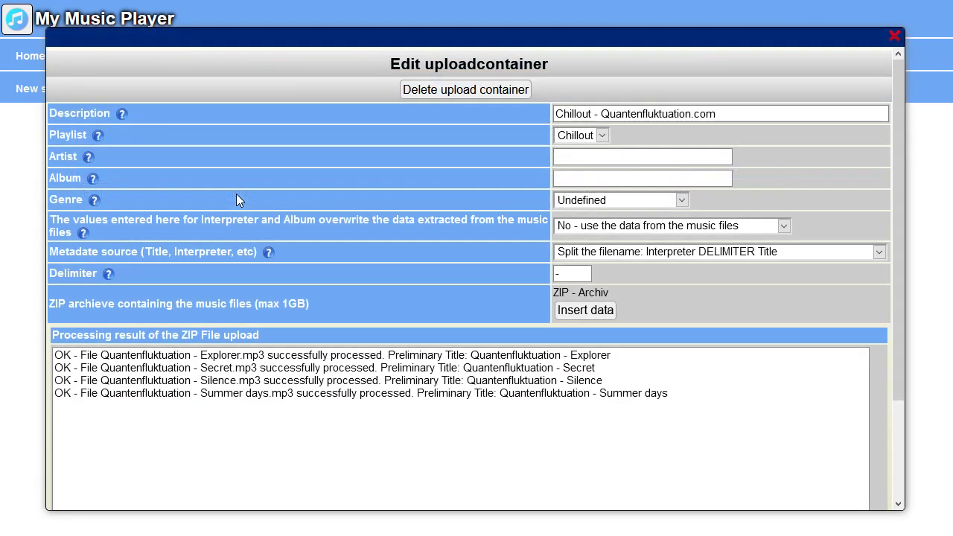
{"action": "left_click_drag", "start_coordinate": [57, 355], "coordinate": [479, 355]}
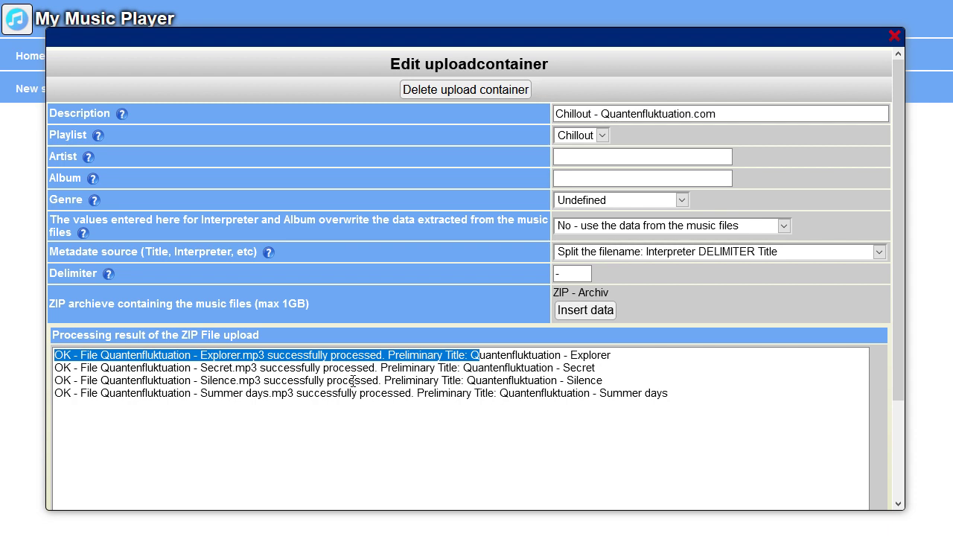
{"action": "left_click", "coordinate": [892, 37]}
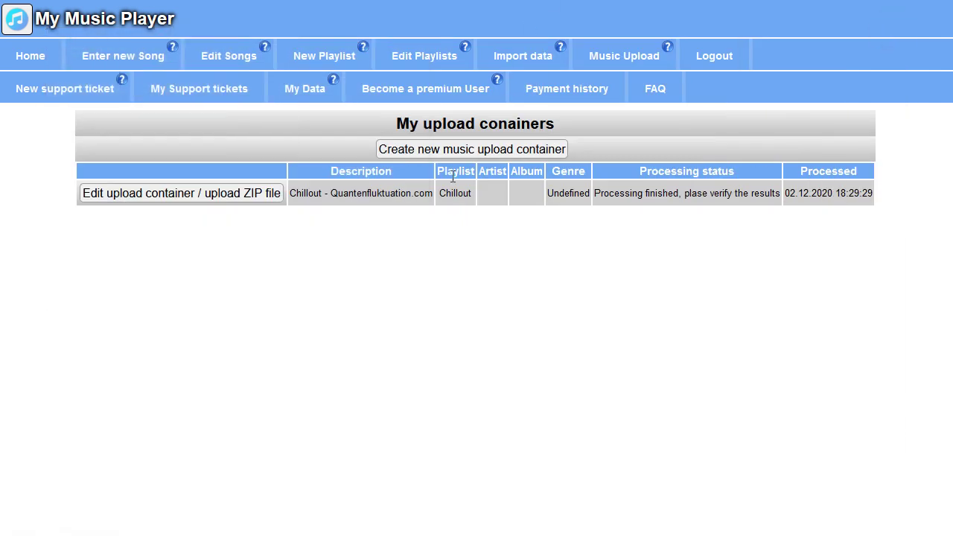
Check which songs the two Chillout playlists, IDs 6055 and 6056, contain by viewing their sort pages.
{"action": "left_click", "coordinate": [413, 60]}
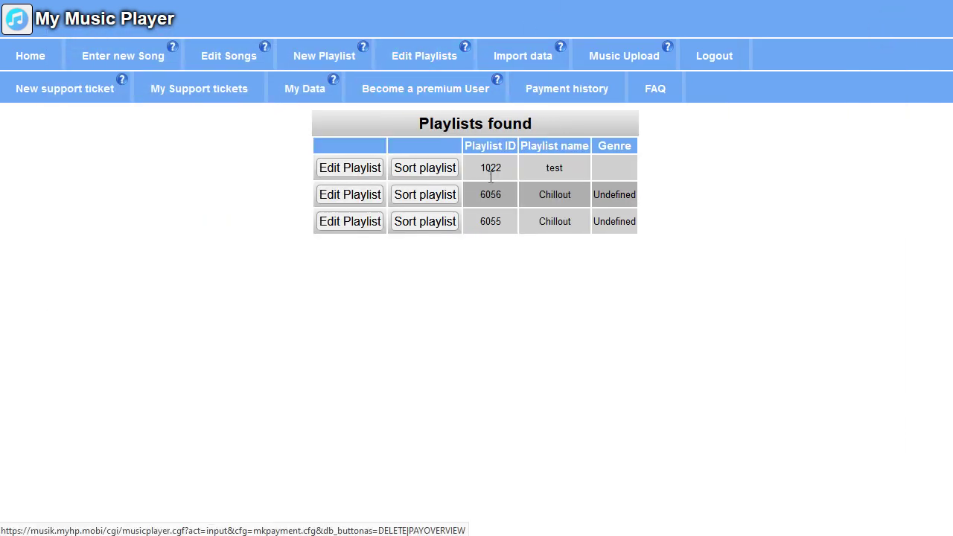
{"action": "left_click", "coordinate": [429, 226]}
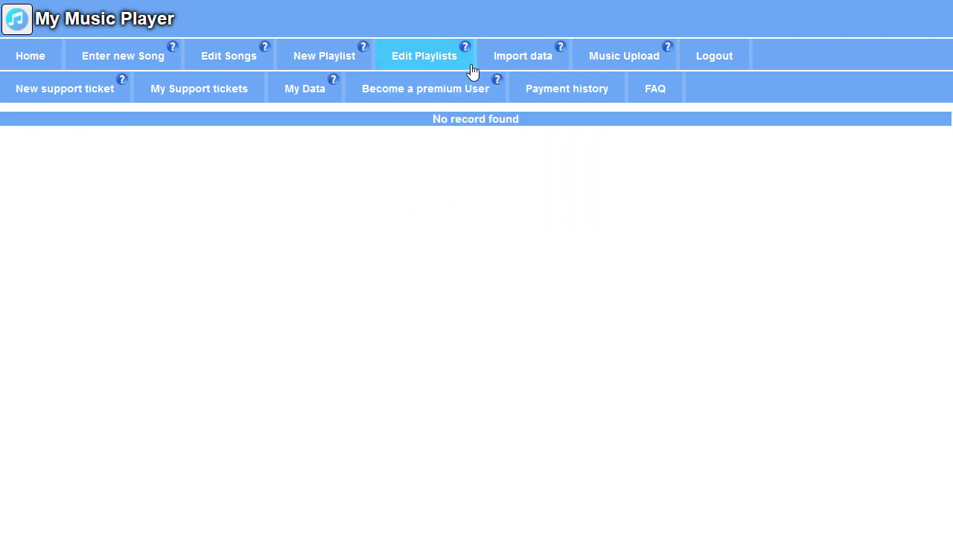
{"action": "left_click", "coordinate": [434, 68]}
{"action": "left_click", "coordinate": [429, 195]}
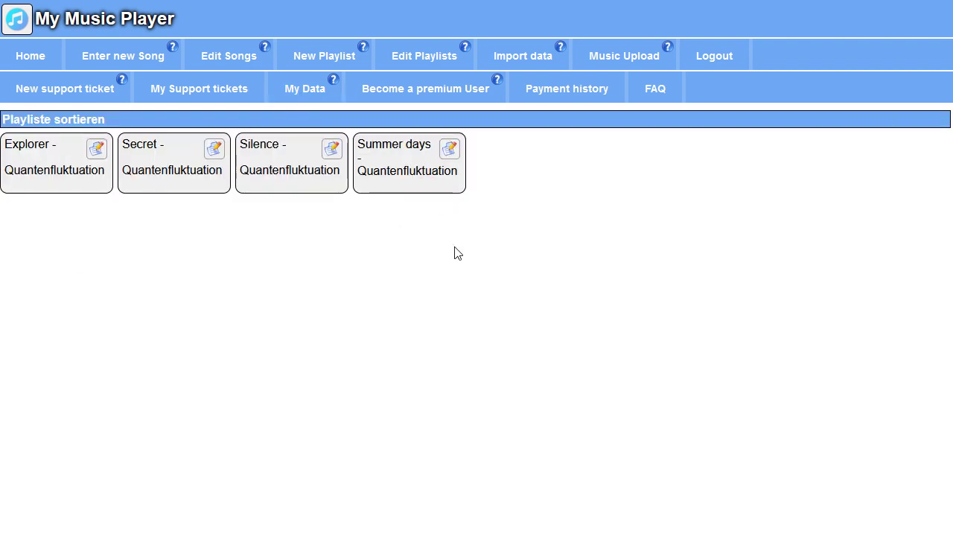
{"action": "left_click", "coordinate": [403, 67]}
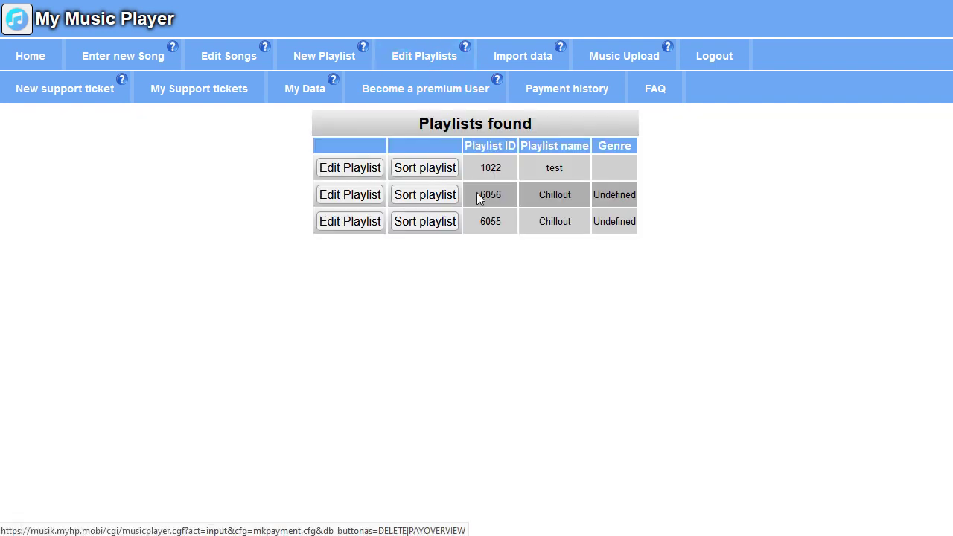
{"action": "left_click", "coordinate": [434, 225]}
Permanently delete the Chillout playlist with ID 6055 and view the song order of the remaining Chillout playlist.
{"action": "left_click", "coordinate": [421, 57]}
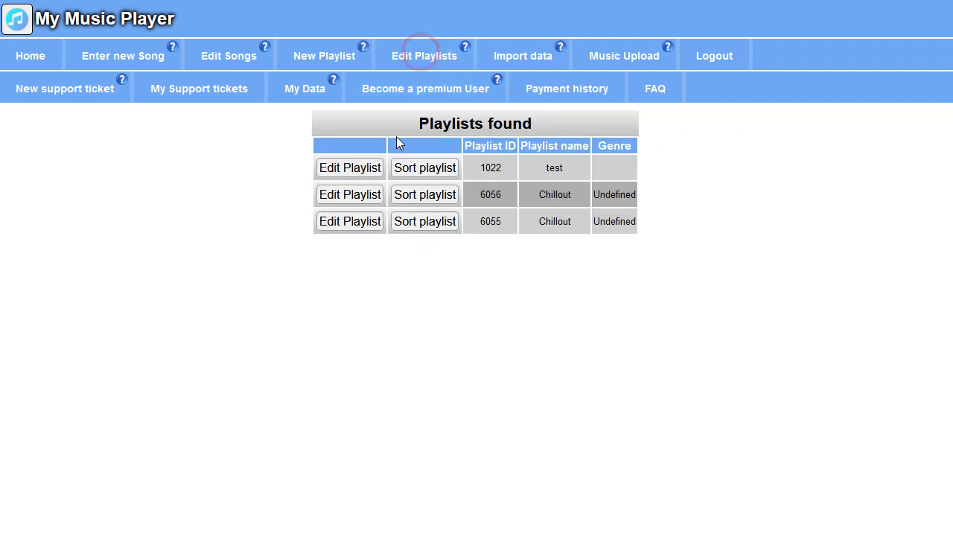
{"action": "left_click", "coordinate": [347, 221]}
{"action": "left_click", "coordinate": [451, 153]}
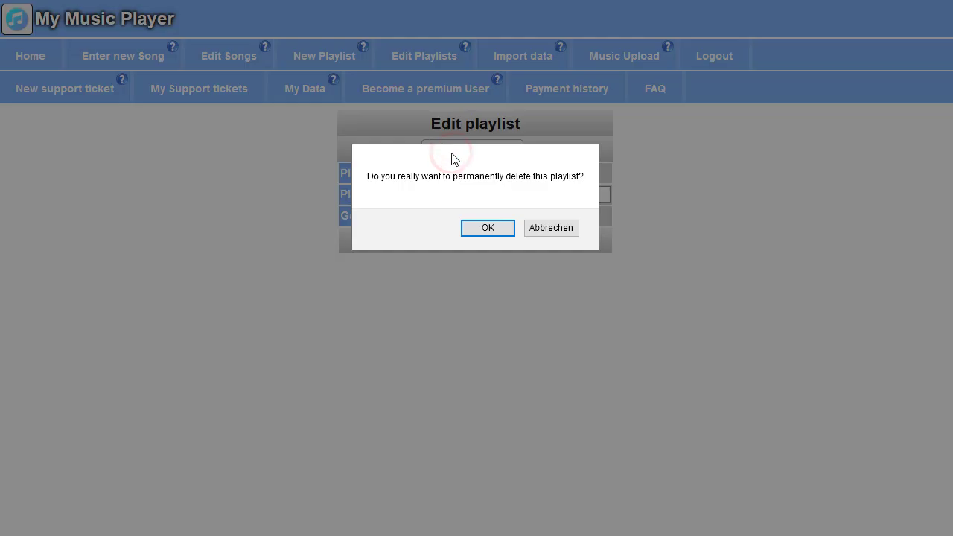
{"action": "left_click", "coordinate": [473, 232]}
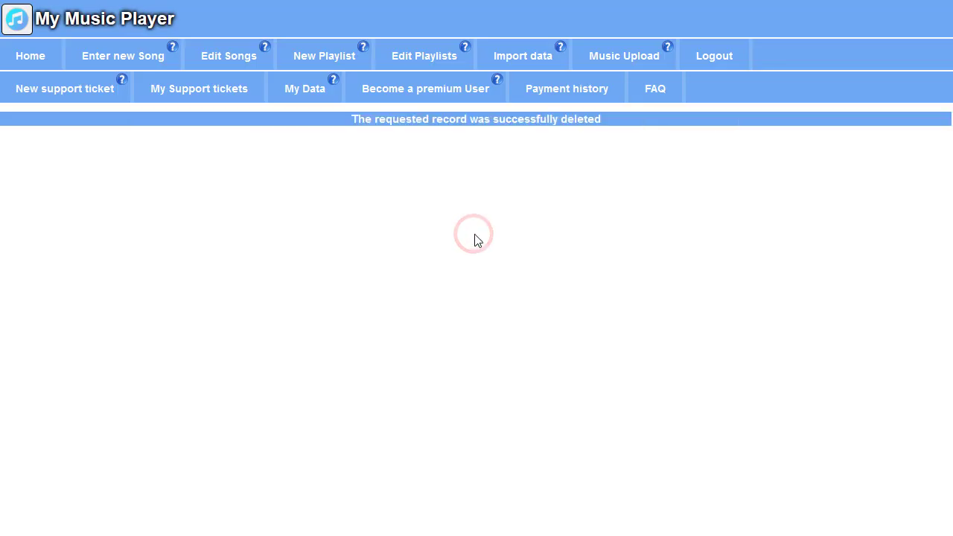
{"action": "left_click", "coordinate": [424, 57]}
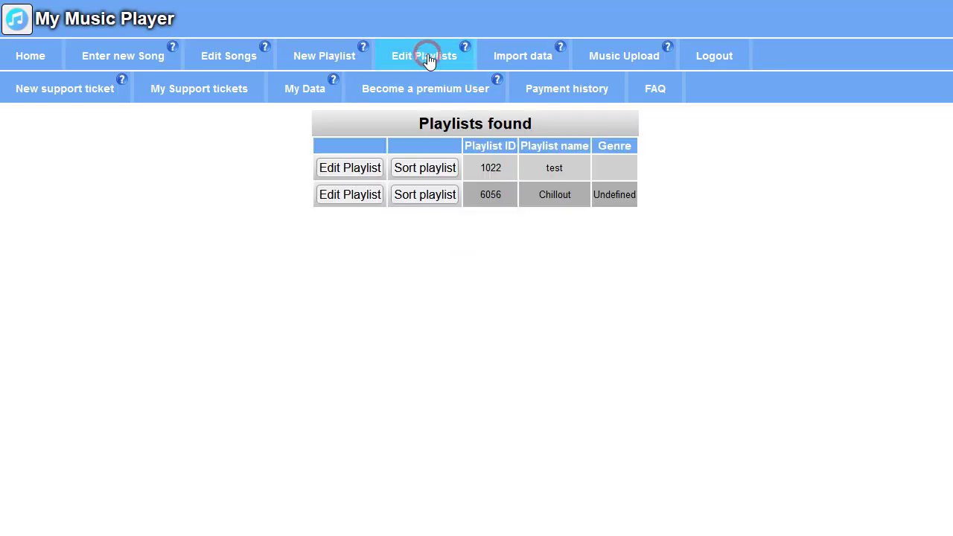
{"action": "left_click", "coordinate": [415, 192]}
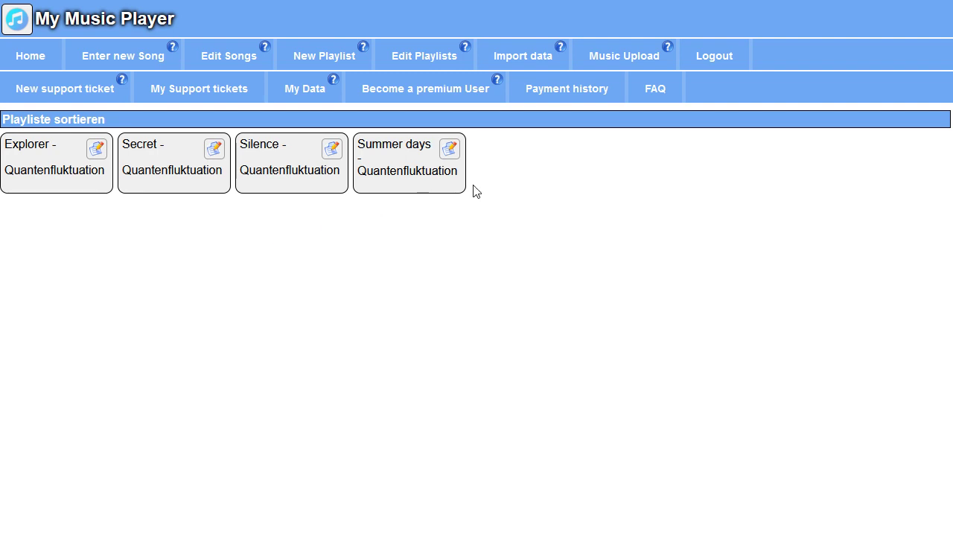
Review the account data for the user status, premium access expiry date, and used and total premium diskspace.
{"action": "left_click", "coordinate": [300, 95]}
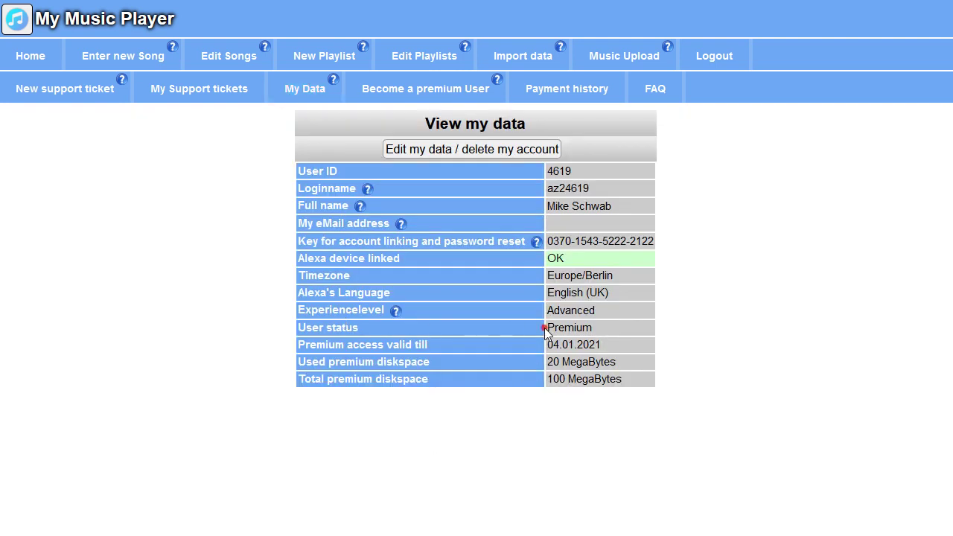
{"action": "left_click_drag", "start_coordinate": [543, 328], "coordinate": [608, 333]}
{"action": "left_click", "coordinate": [608, 329]}
{"action": "left_click_drag", "start_coordinate": [543, 344], "coordinate": [621, 348]}
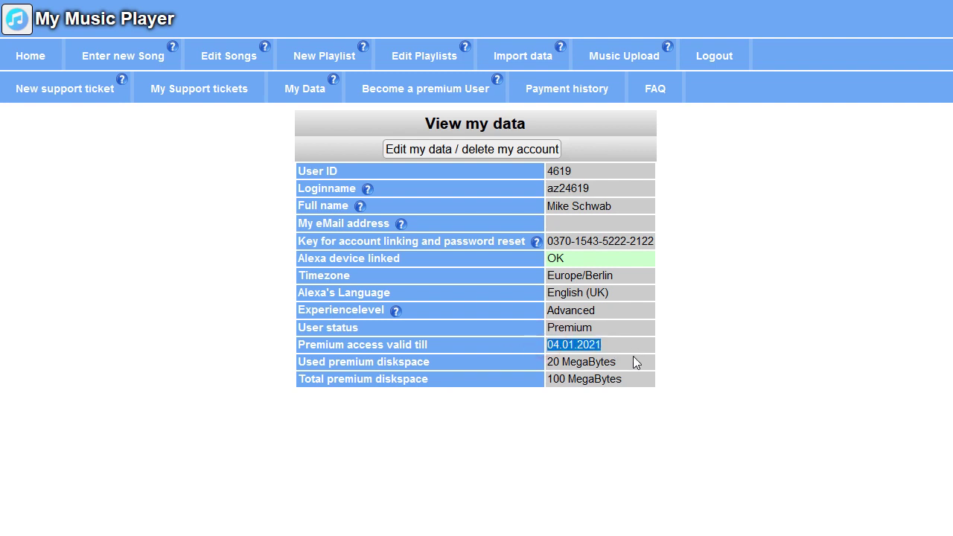
{"action": "left_click", "coordinate": [632, 362]}
{"action": "left_click_drag", "start_coordinate": [548, 361], "coordinate": [631, 407]}
{"action": "left_click", "coordinate": [621, 421]}
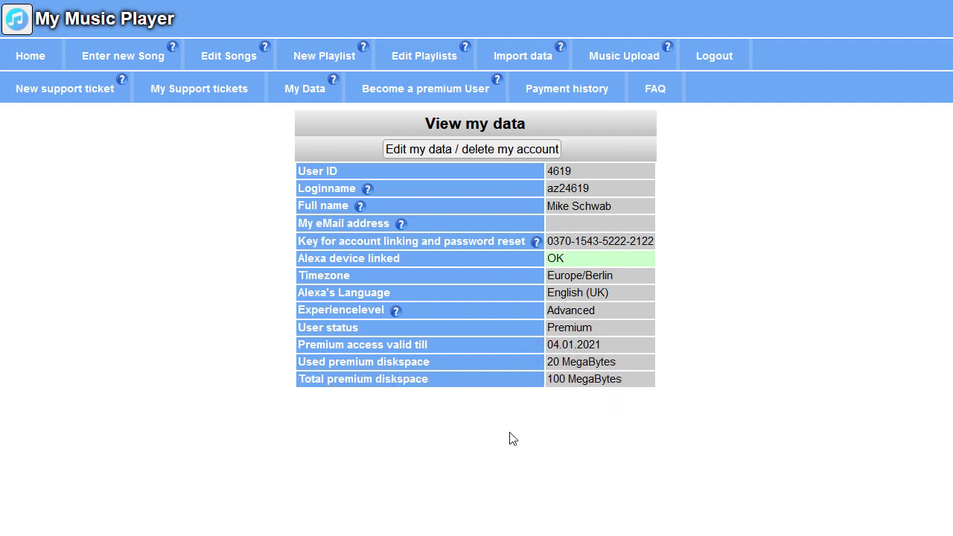
View the premium product selection for Music Player storage and return to the list of music upload containers.
{"action": "left_click", "coordinate": [413, 98]}
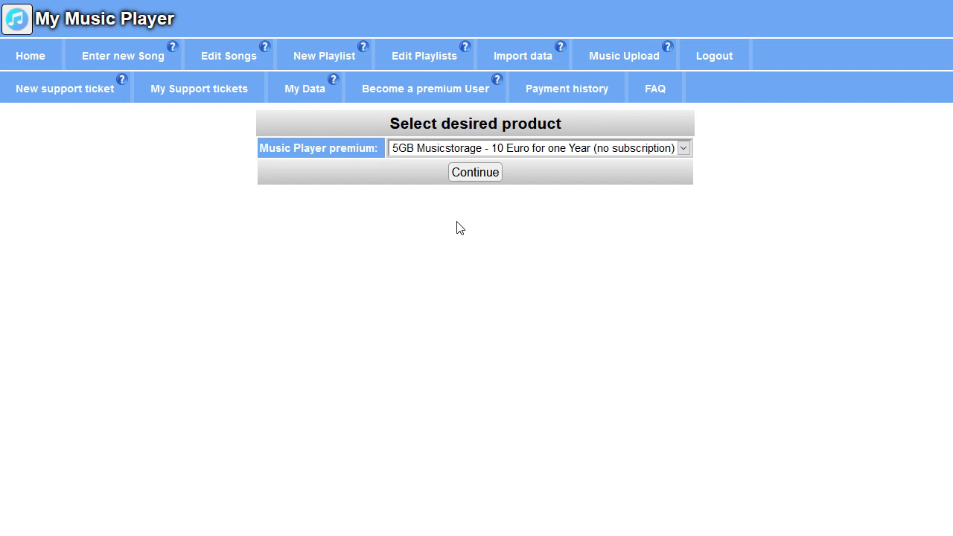
{"action": "left_click", "coordinate": [609, 64]}
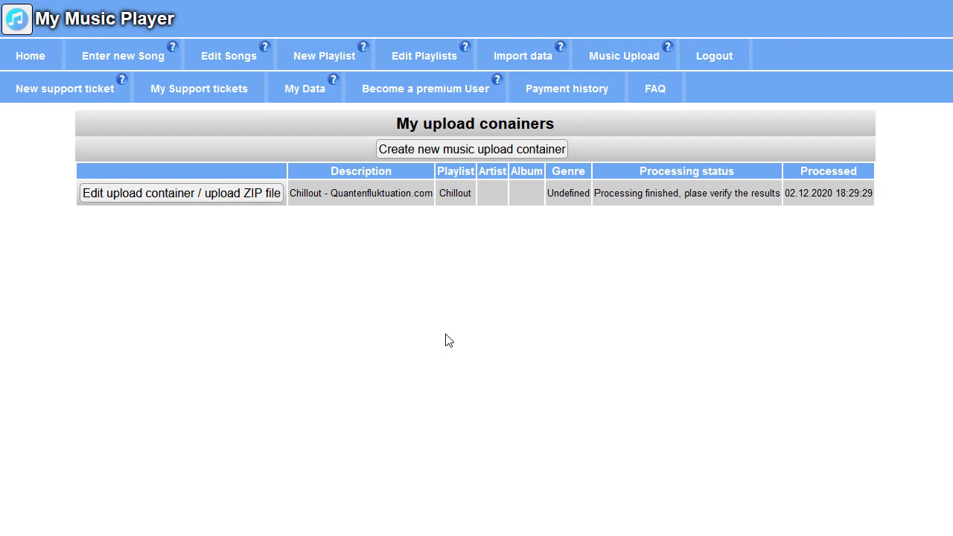